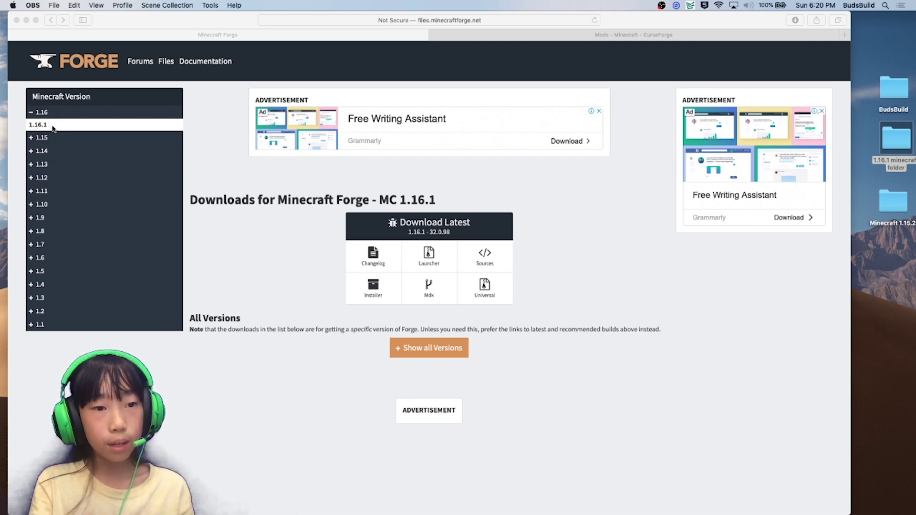
# Request the Forge 1.16.1 installer download from the files.minecraftforge.net page.
pyautogui.click(59, 128)
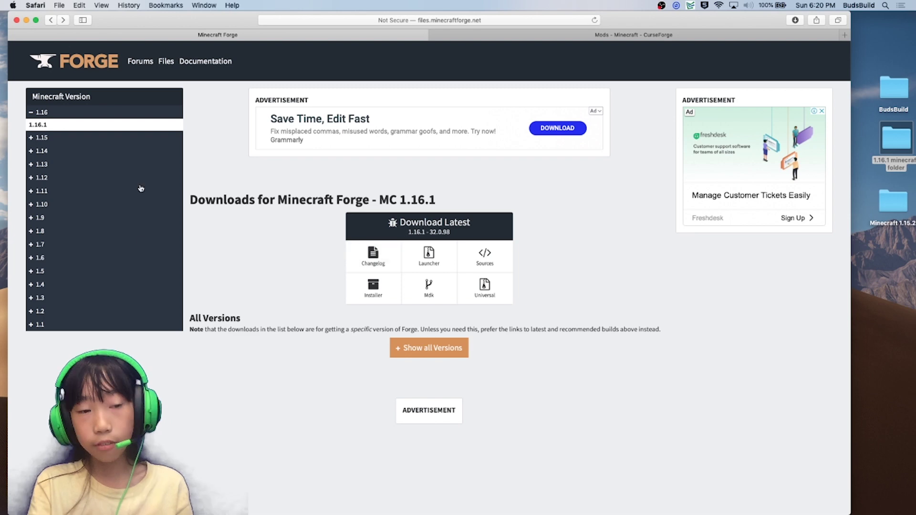
pyautogui.click(375, 294)
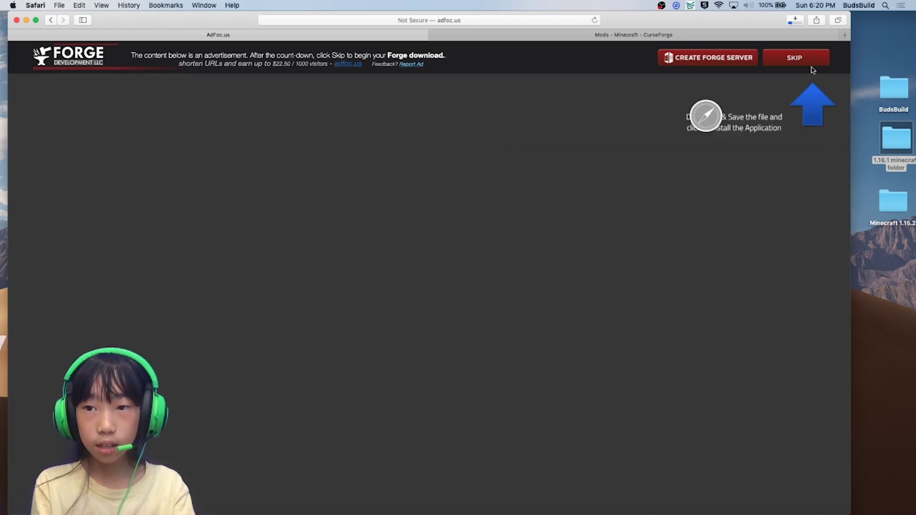
# Skip the adfoc.us ad to download forge-1.16.1-32.0.98-installer.jar, then show recent downloads.
pyautogui.click(810, 61)
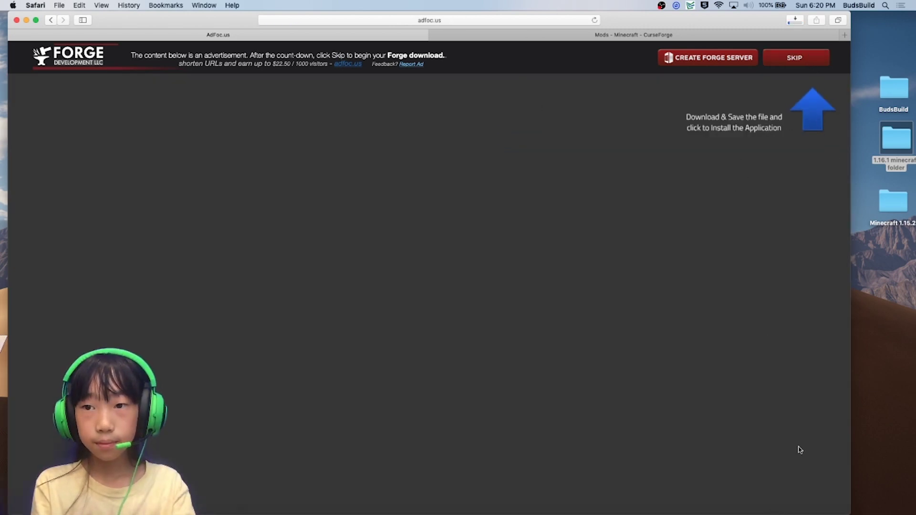
pyautogui.moveTo(823, 513)
pyautogui.click(780, 502)
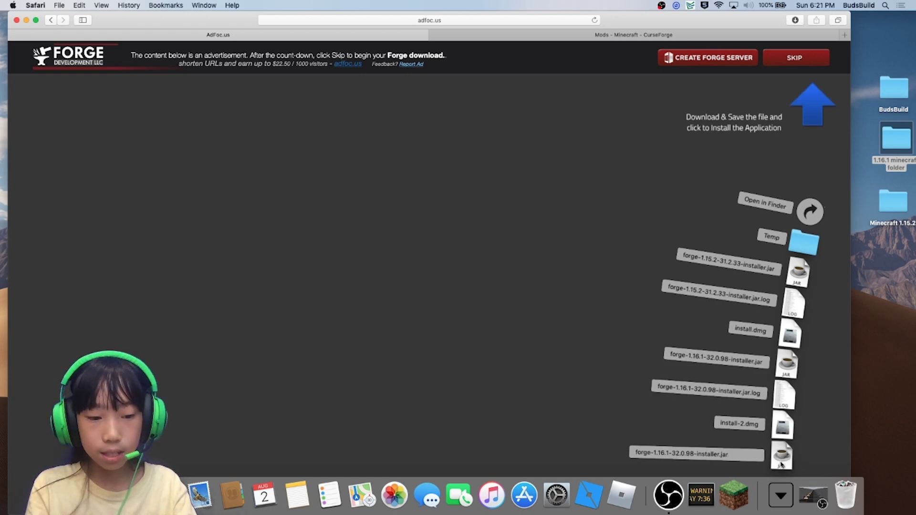
# Run forge-1.16.1-32.0.98-installer.jar to install the client profile and dismiss the completion message.
pyautogui.click(781, 464)
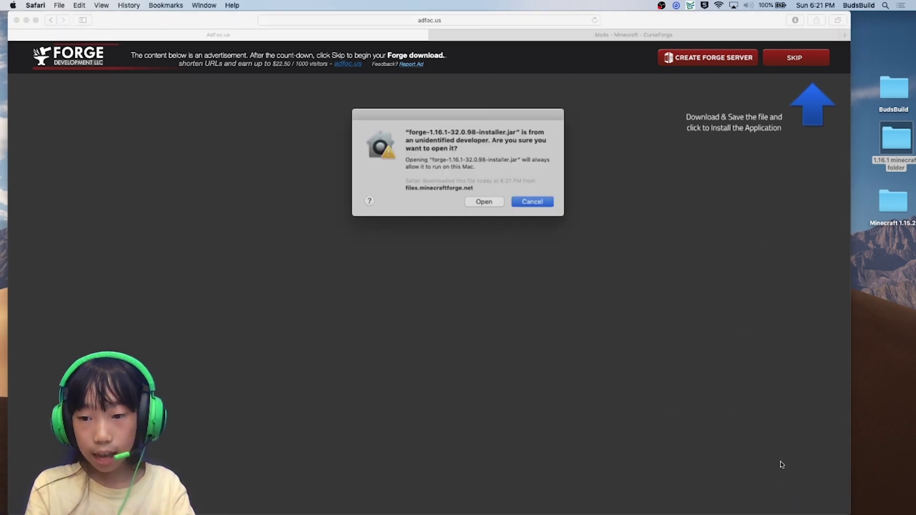
pyautogui.click(485, 201)
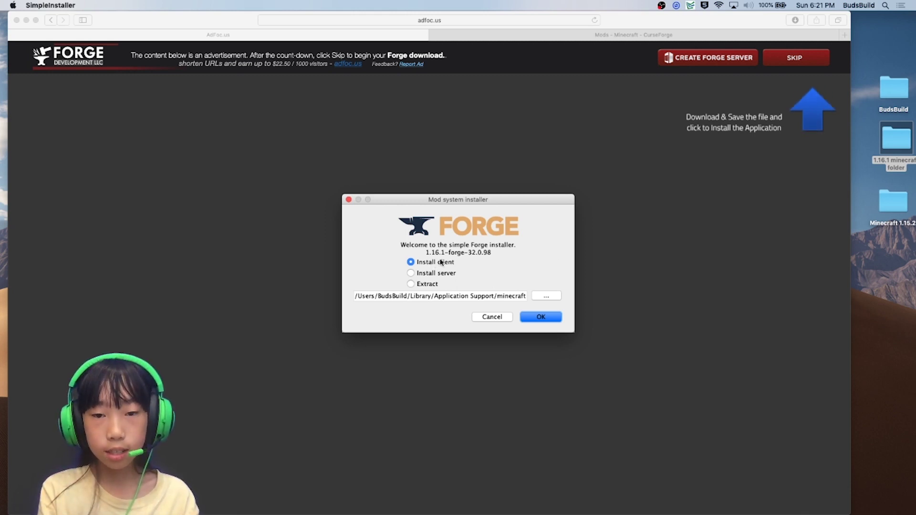
pyautogui.click(552, 318)
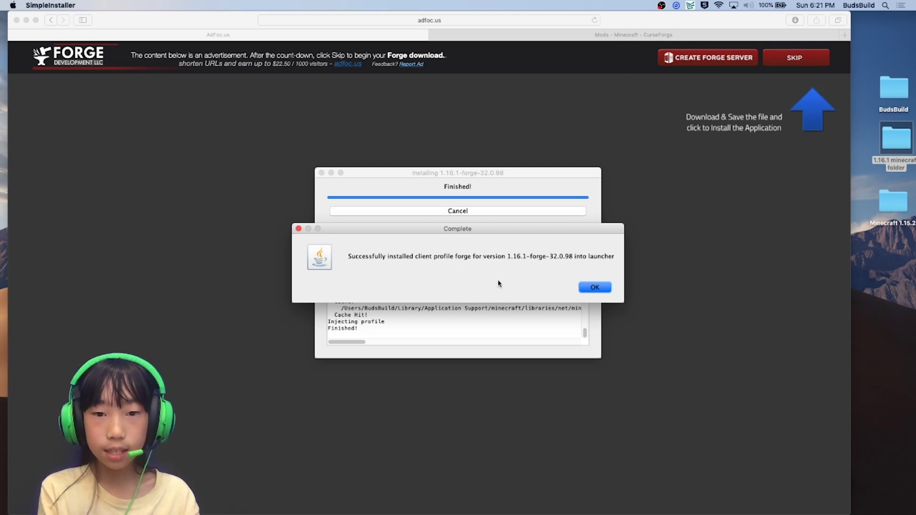
pyautogui.click(595, 286)
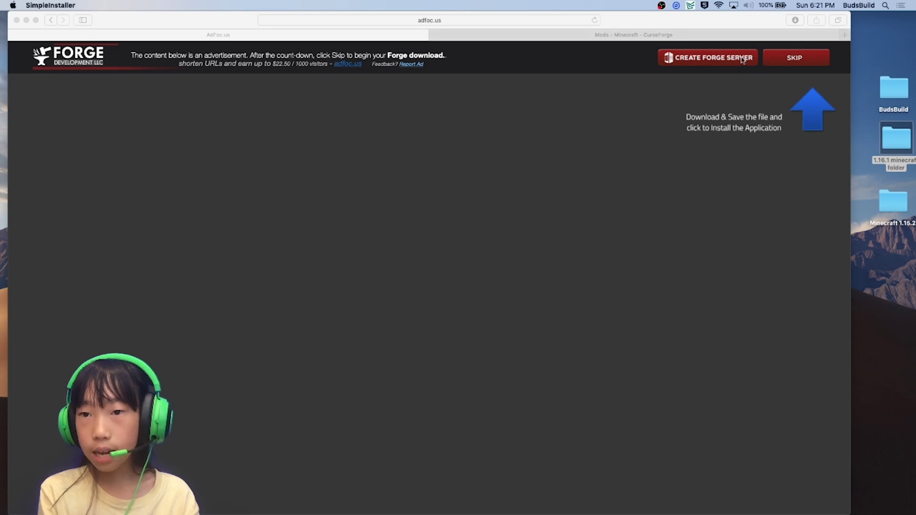
# Launch Minecraft Launcher via Spotlight and play with the forge 1.16.1-forge-32.0.98 profile.
pyautogui.click(885, 6)
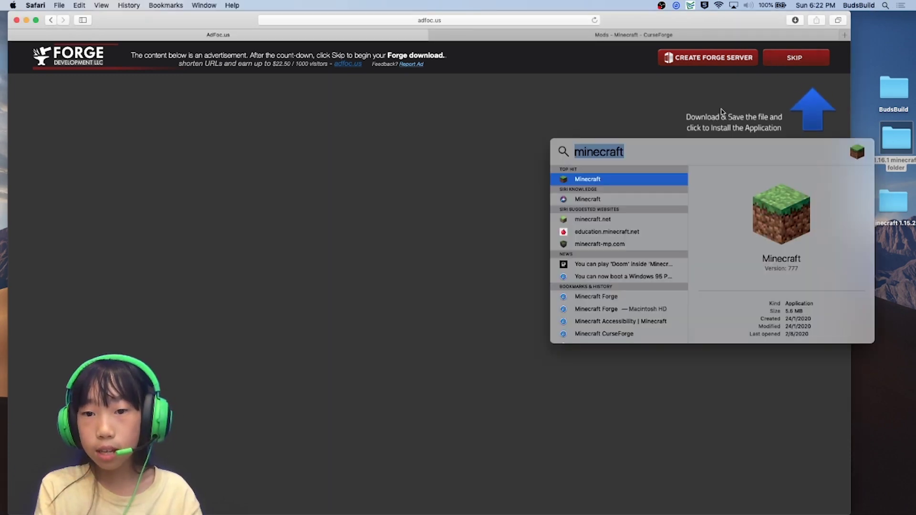
pyautogui.click(608, 180)
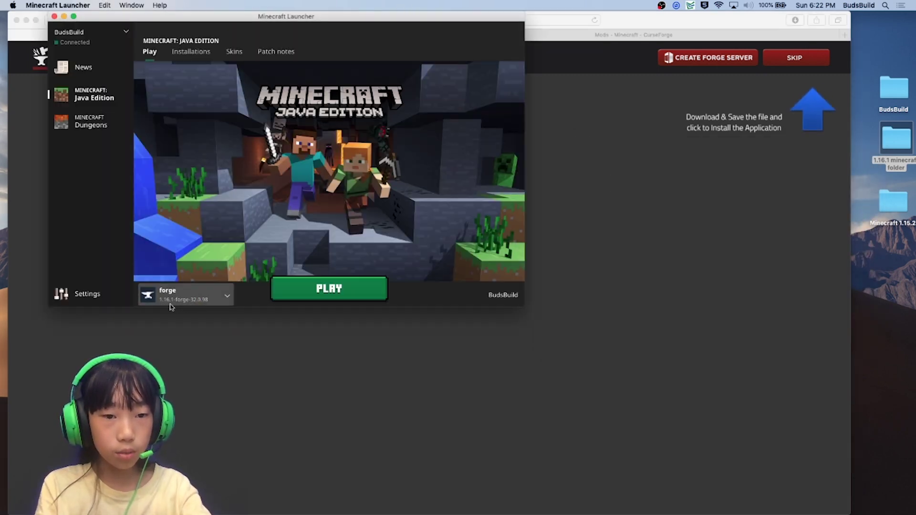
pyautogui.click(191, 296)
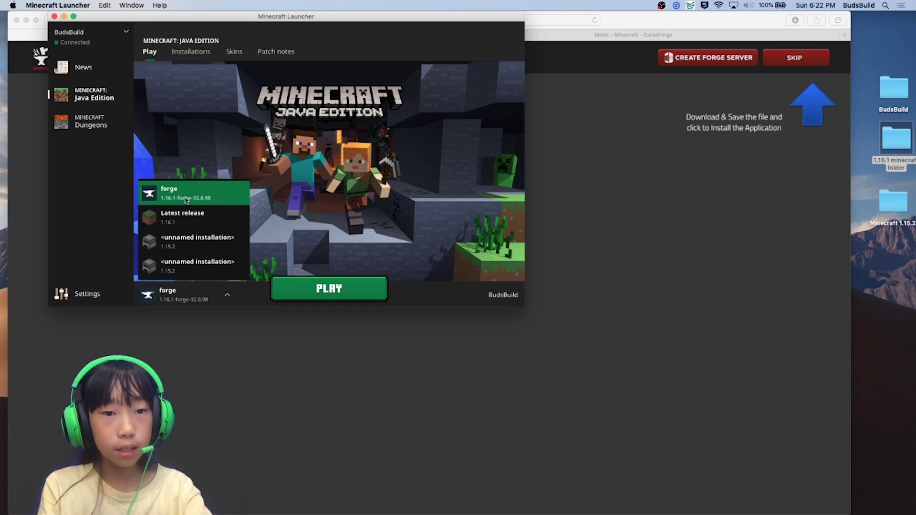
pyautogui.click(188, 202)
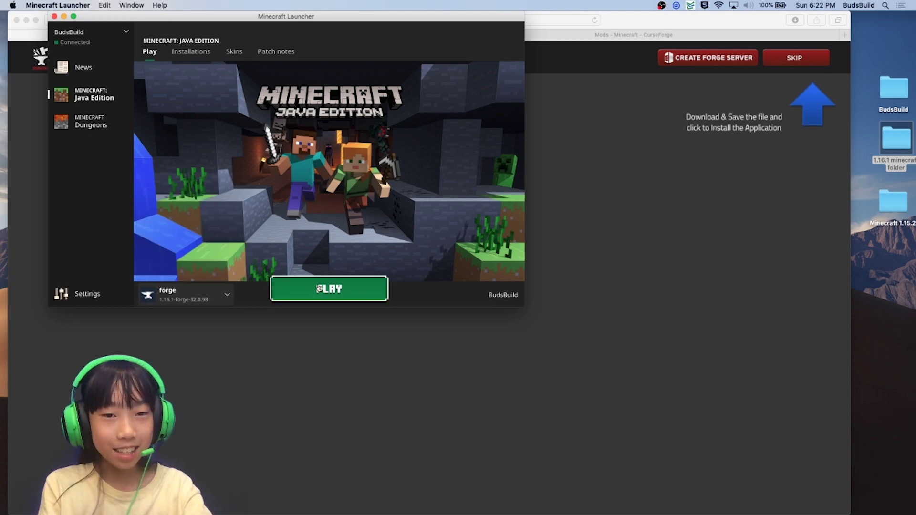
pyautogui.click(353, 290)
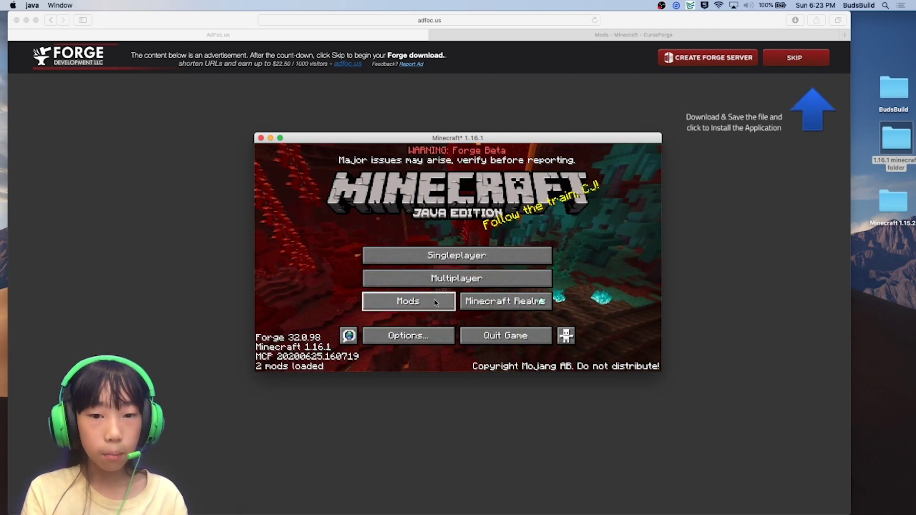
# View Forge 32.0.98 in the in-game Mods list and open the mods folder in Finder.
pyautogui.click(401, 303)
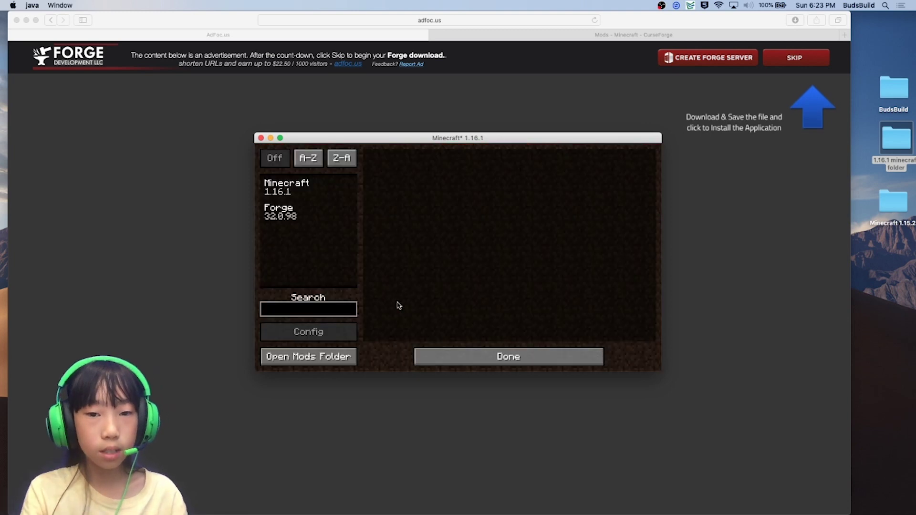
pyautogui.click(296, 215)
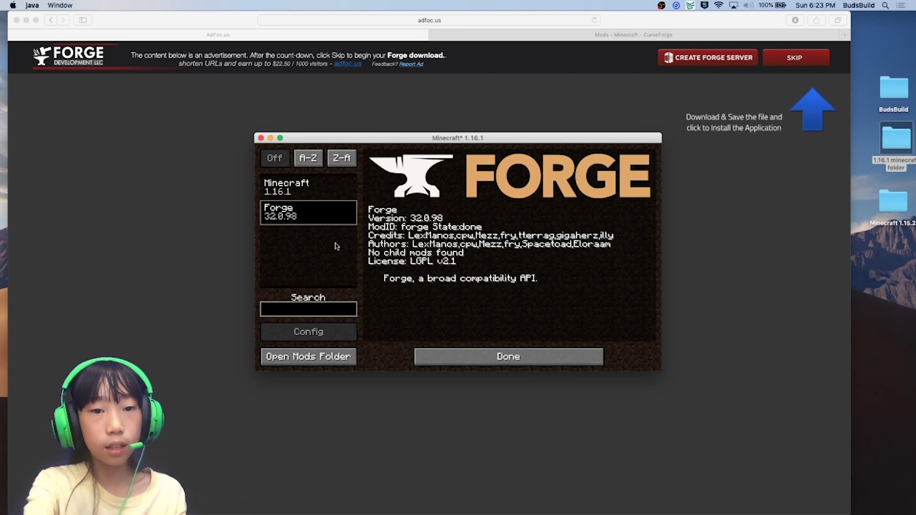
pyautogui.click(315, 359)
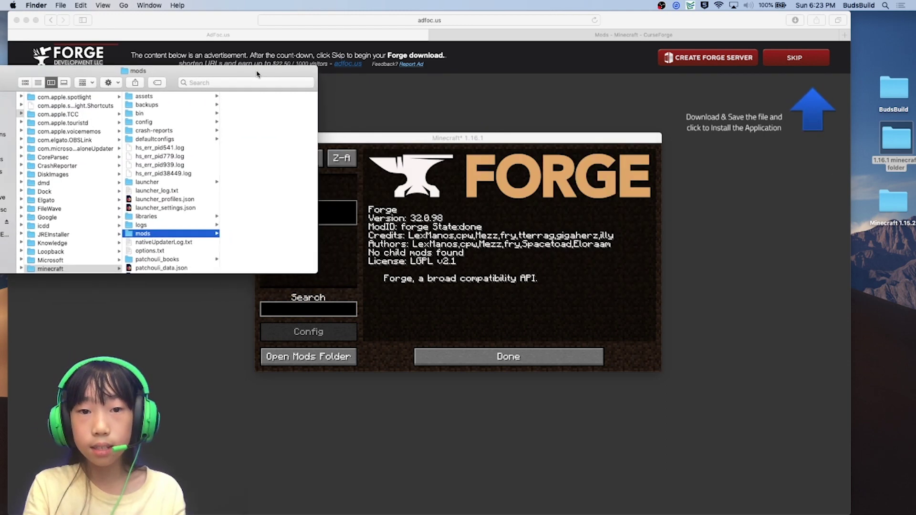
# Browse the CurseForge Mods listing with its game version filter and open the AppleSkin page.
pyautogui.click(654, 31)
pyautogui.scroll(-5, 393, 338)
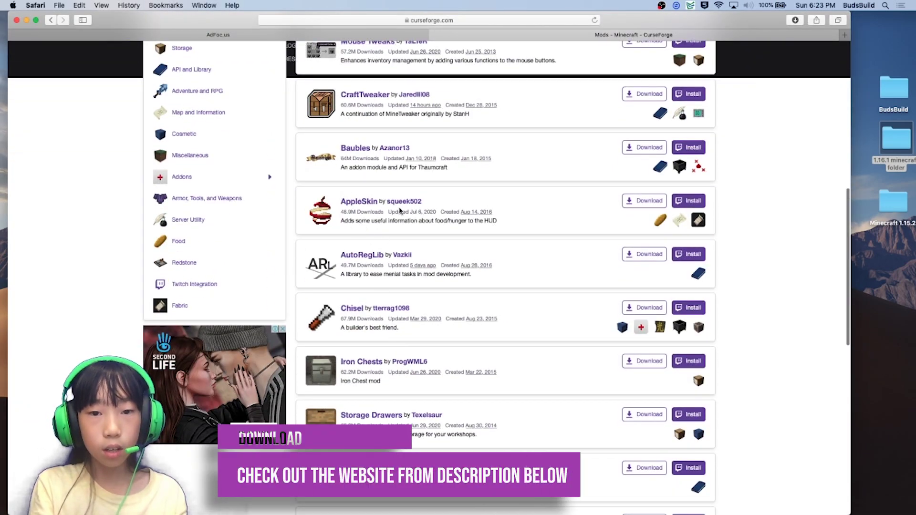
pyautogui.scroll(9, 420, 211)
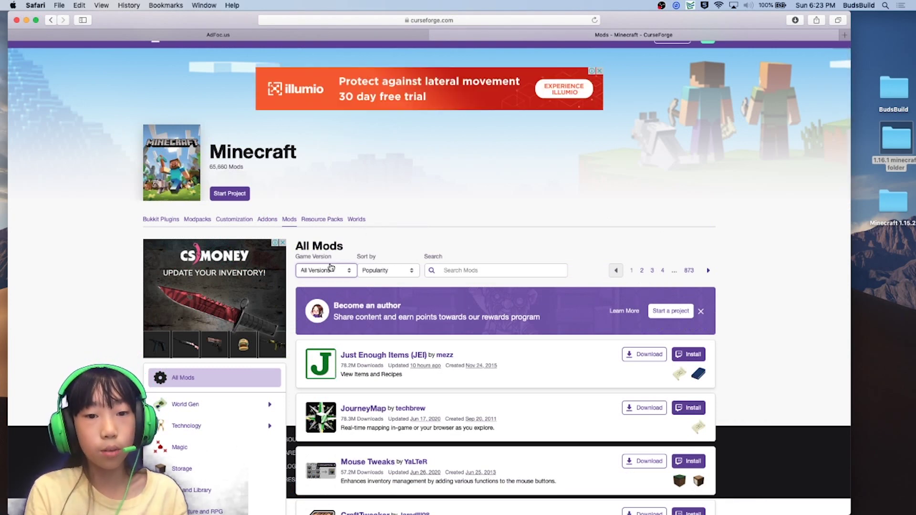
pyautogui.click(330, 270)
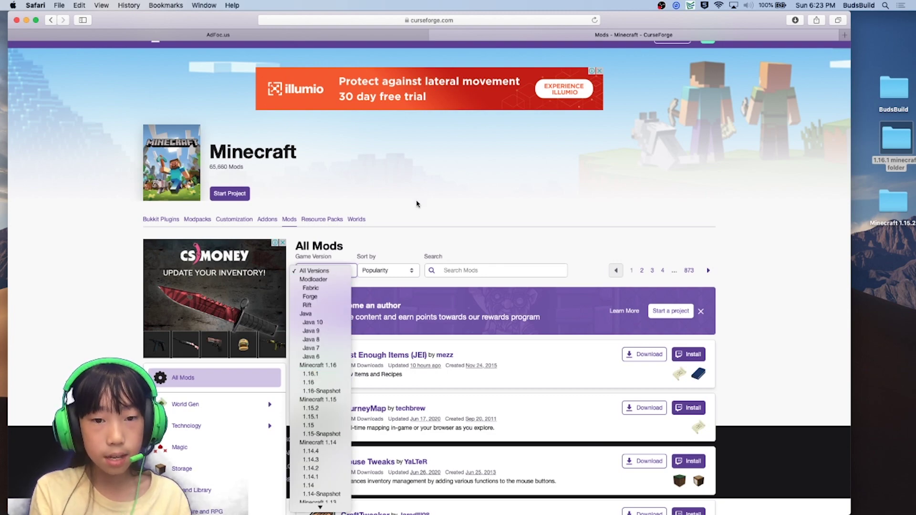
pyautogui.scroll(-6, 418, 201)
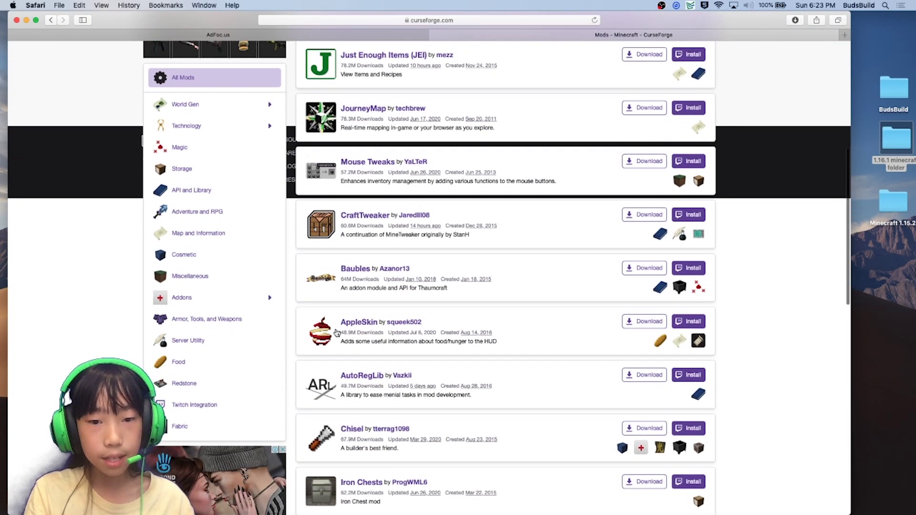
pyautogui.click(346, 324)
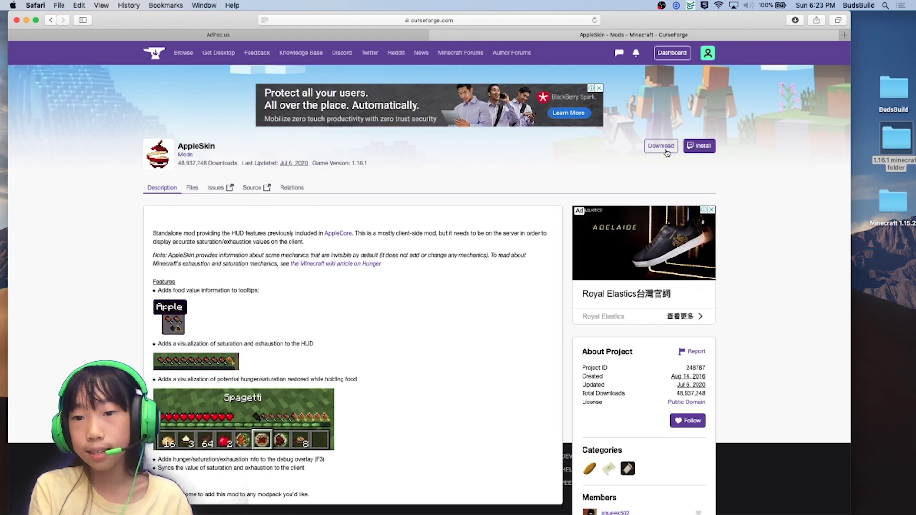
pyautogui.moveTo(807, 513)
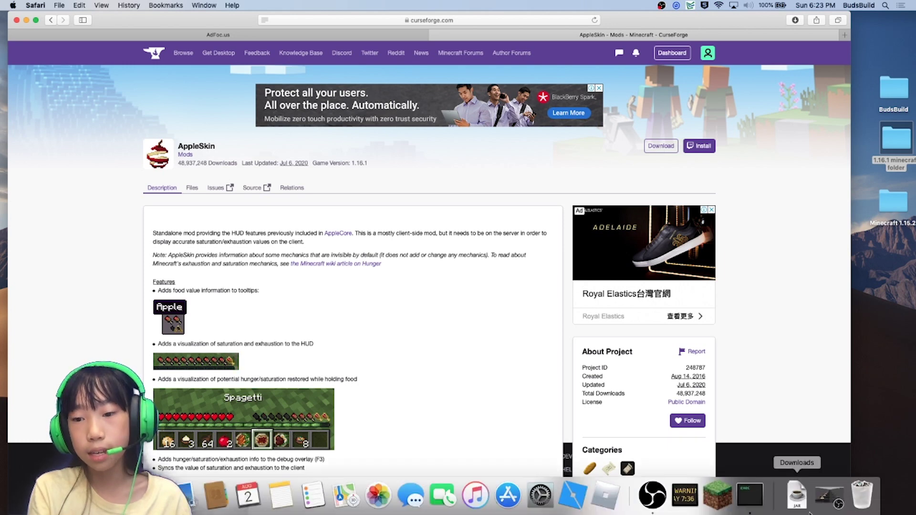
# Open the 1.16.1 minecraft folder and reopen the mods folder from Forge's mod screen.
pyautogui.click(902, 147)
pyautogui.doubleClick(902, 147)
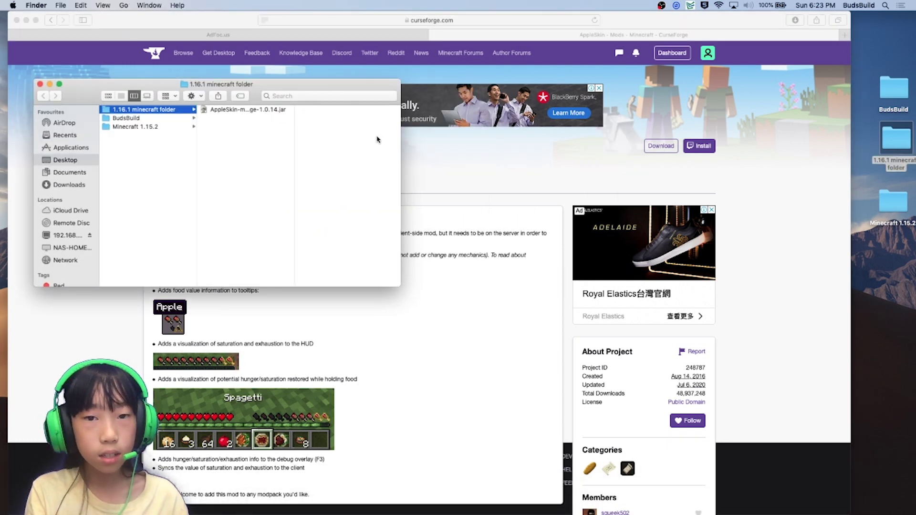
pyautogui.hotkey('ctrl', 'Up')
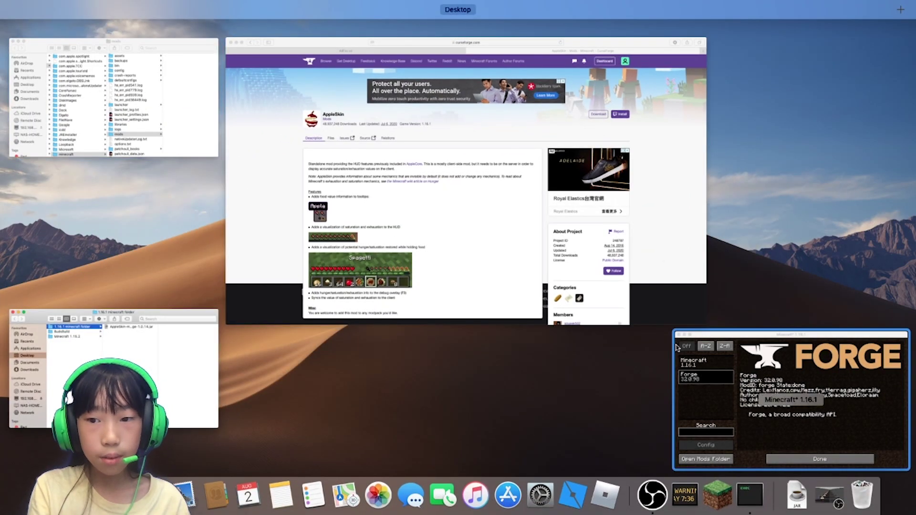
pyautogui.click(677, 348)
pyautogui.click(331, 353)
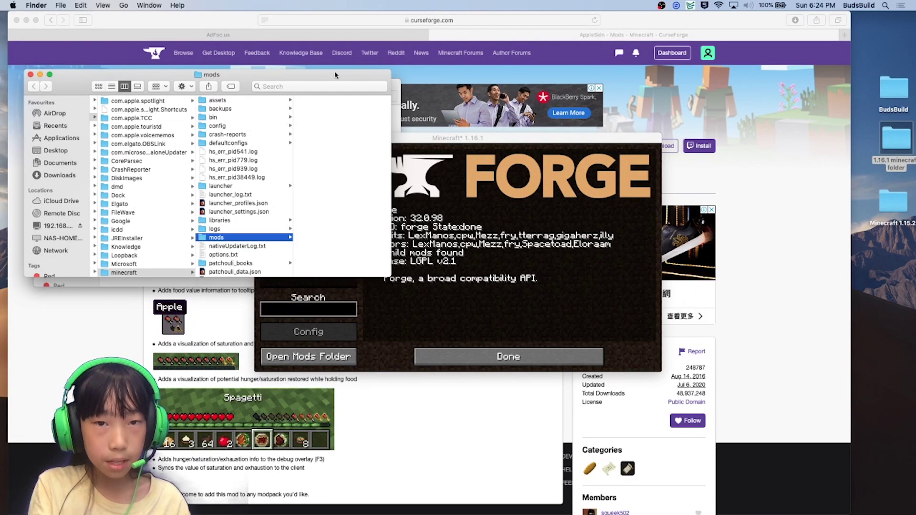
pyautogui.moveTo(335, 74); pyautogui.dragTo(655, 77)
pyautogui.click(583, 86)
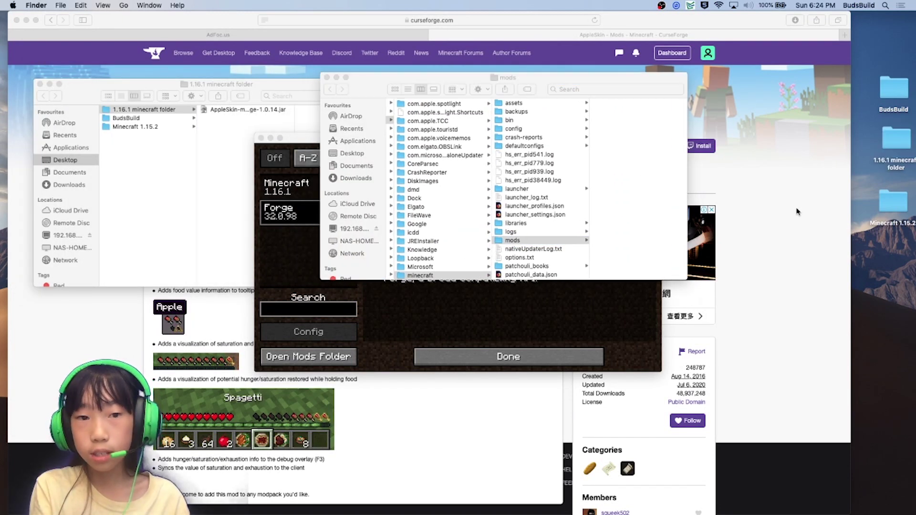
# Move the AppleSkin jar into the mods folder and close both Finder windows.
pyautogui.click(200, 177)
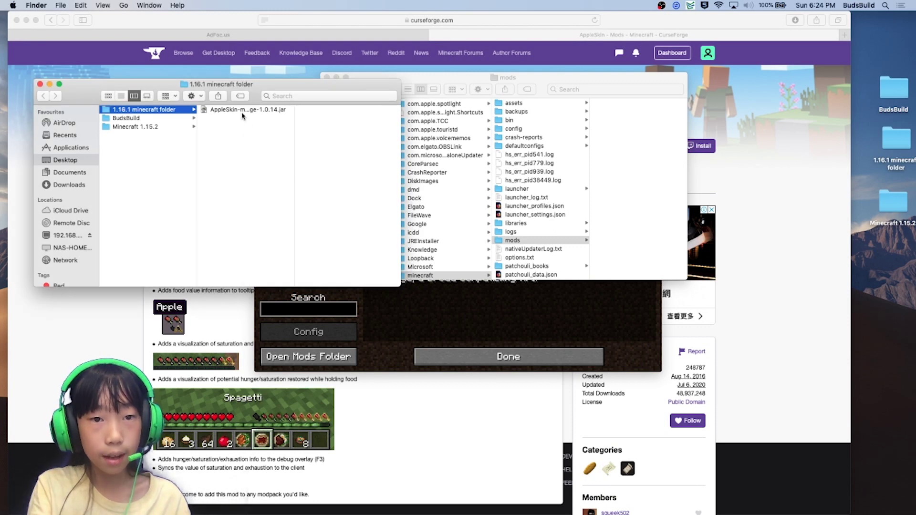
pyautogui.moveTo(242, 113); pyautogui.dragTo(553, 238)
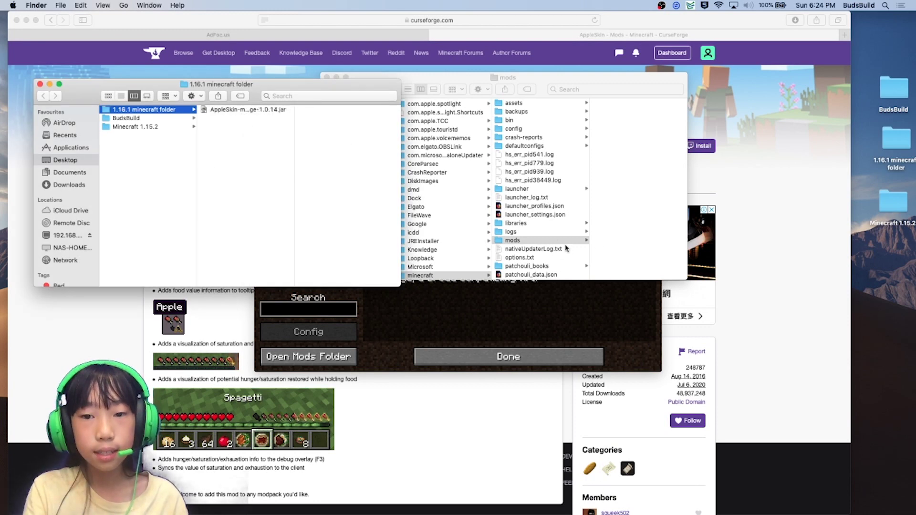
pyautogui.moveTo(241, 112); pyautogui.dragTo(597, 119)
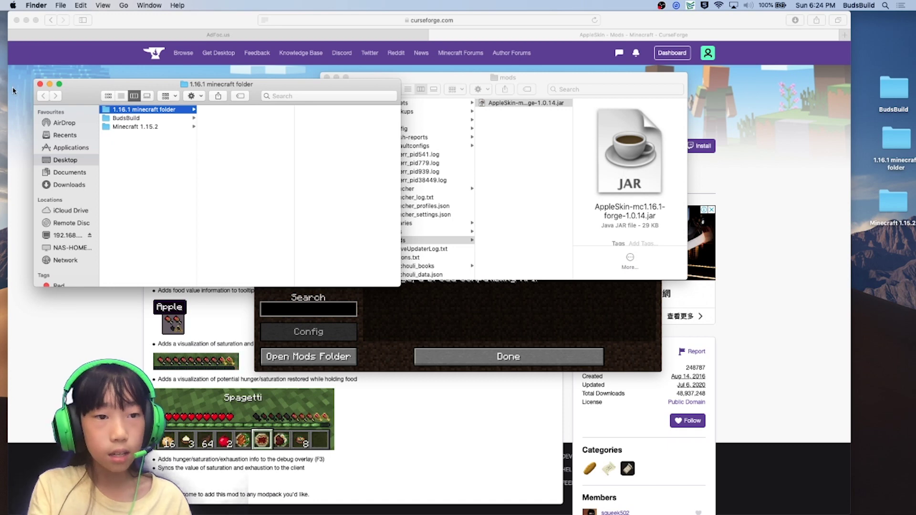
pyautogui.click(40, 84)
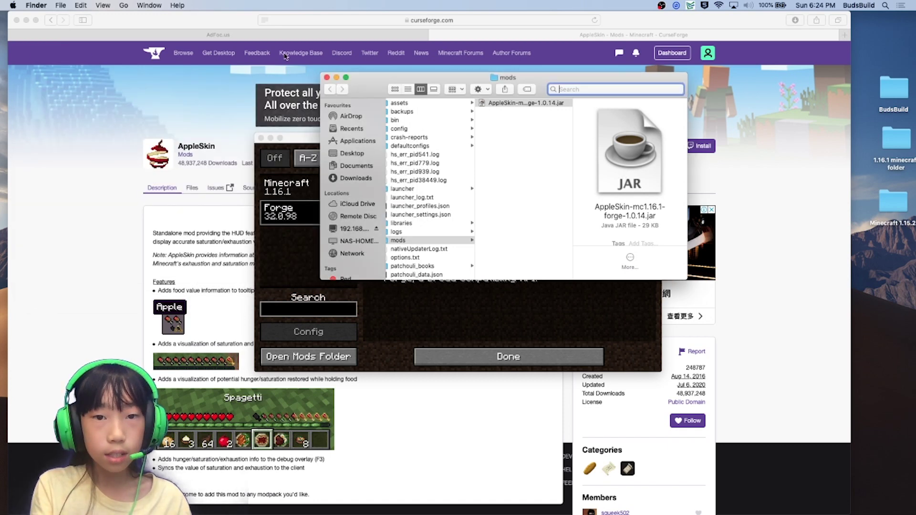
pyautogui.click(327, 78)
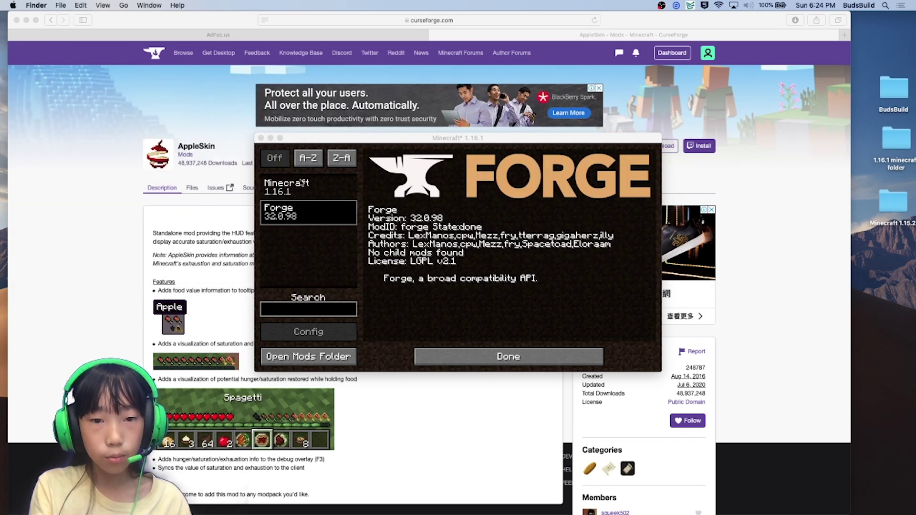
# Relaunch Minecraft Launcher from Spotlight and play with the forge installation.
pyautogui.click(885, 6)
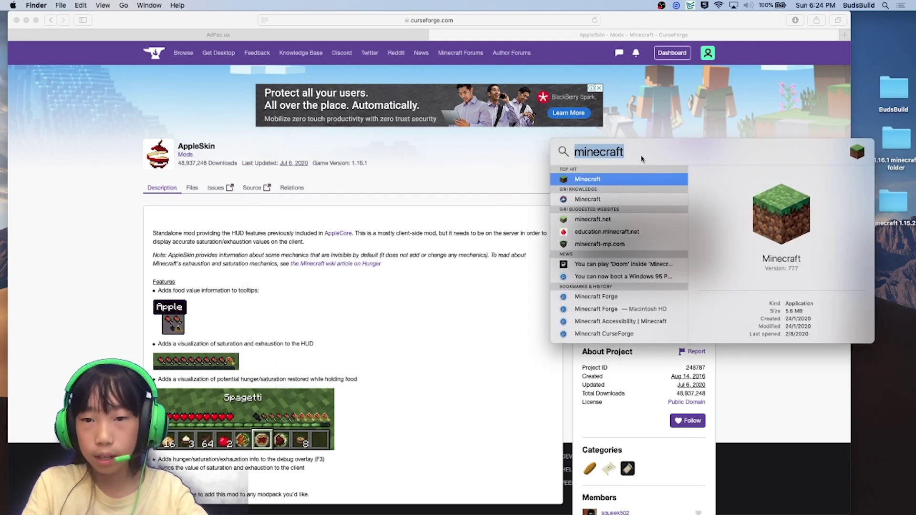
pyautogui.click(621, 180)
pyautogui.doubleClick(621, 179)
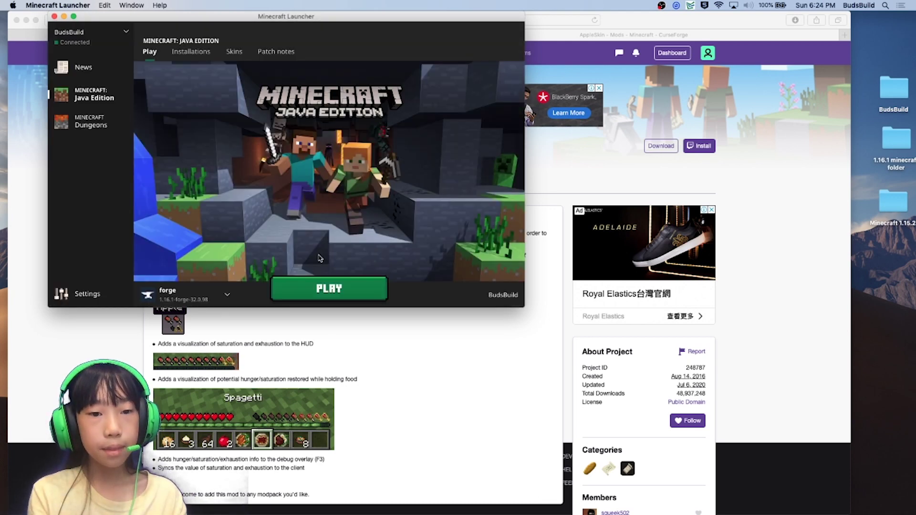
pyautogui.click(329, 288)
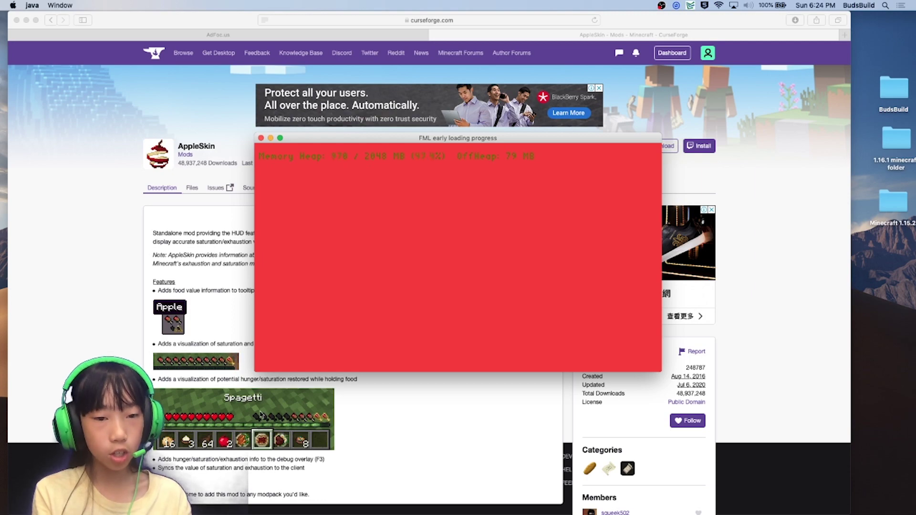
# Wait for the FML loading screens to reach the title menu reporting 3 mods loaded.
pyautogui.scroll(-5, 260, 415)
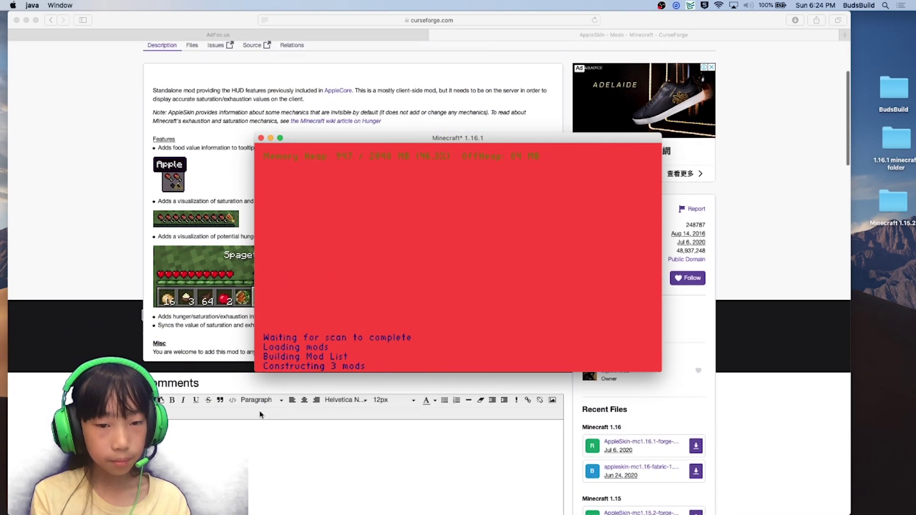
pyautogui.scroll(3, 260, 414)
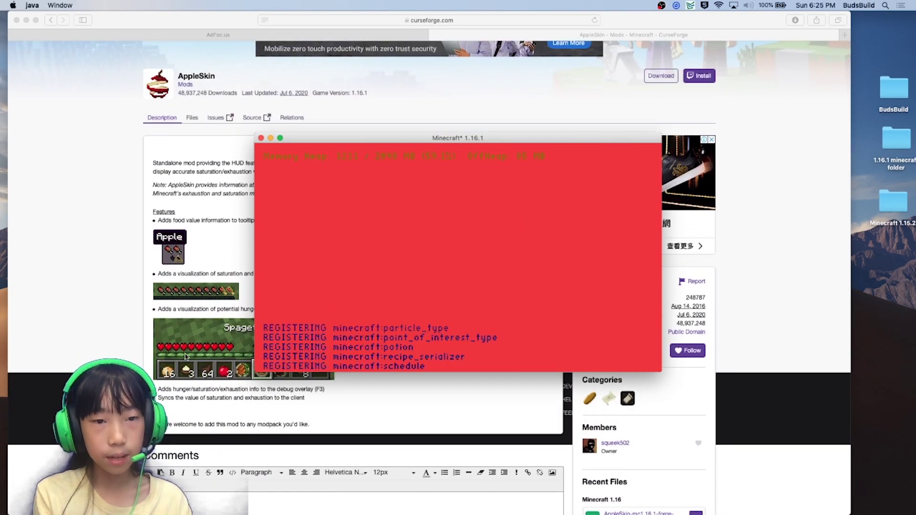
pyautogui.scroll(3, 145, 358)
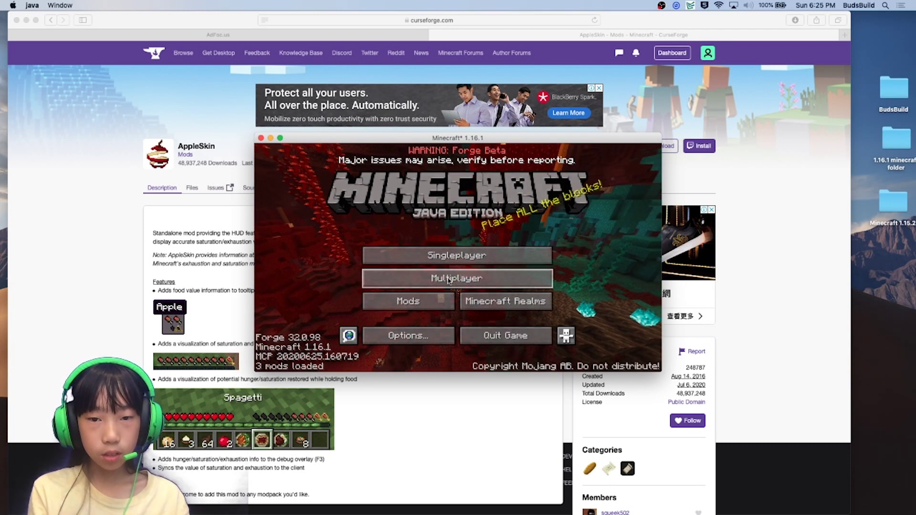
# Check AppleSkin 1.0.14's details in the Mods list, then return to the main menu.
pyautogui.click(422, 301)
pyautogui.click(290, 245)
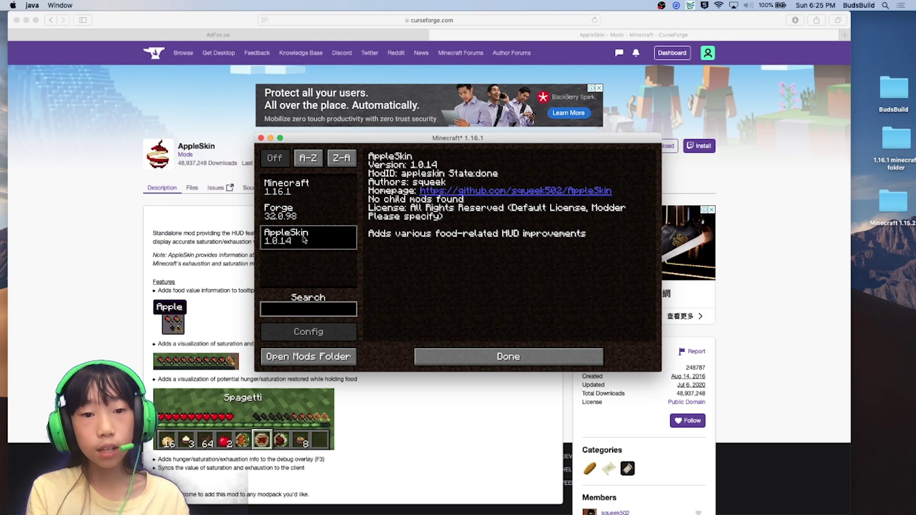
pyautogui.click(507, 360)
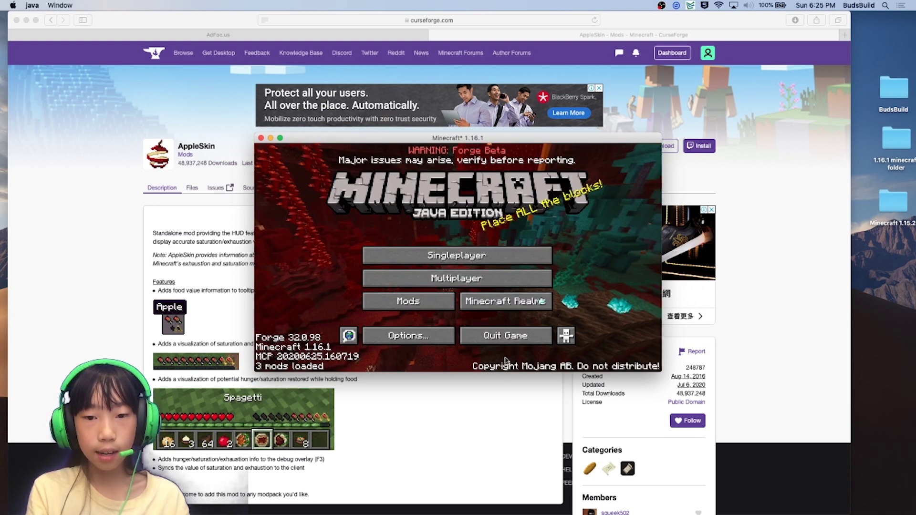
# Open the Singleplayer world selection screen.
pyautogui.click(507, 259)
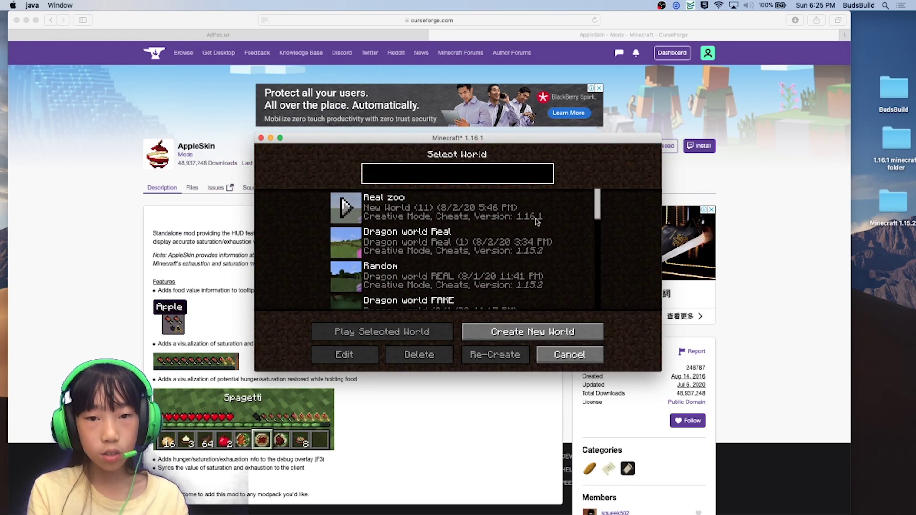
pyautogui.scroll(-3, 515, 224)
pyautogui.scroll(3, 515, 224)
pyautogui.scroll(-3, 528, 302)
pyautogui.scroll(3, 528, 302)
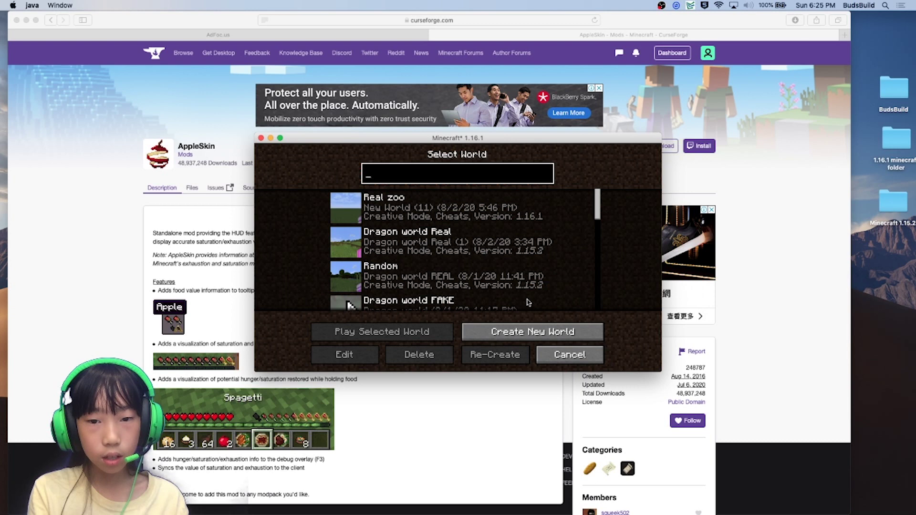
# Create a new world named 'Example' in Creative game mode.
pyautogui.click(534, 332)
pyautogui.press('BackSpace')
pyautogui.press('BackSpace')
pyautogui.press('BackSpace')
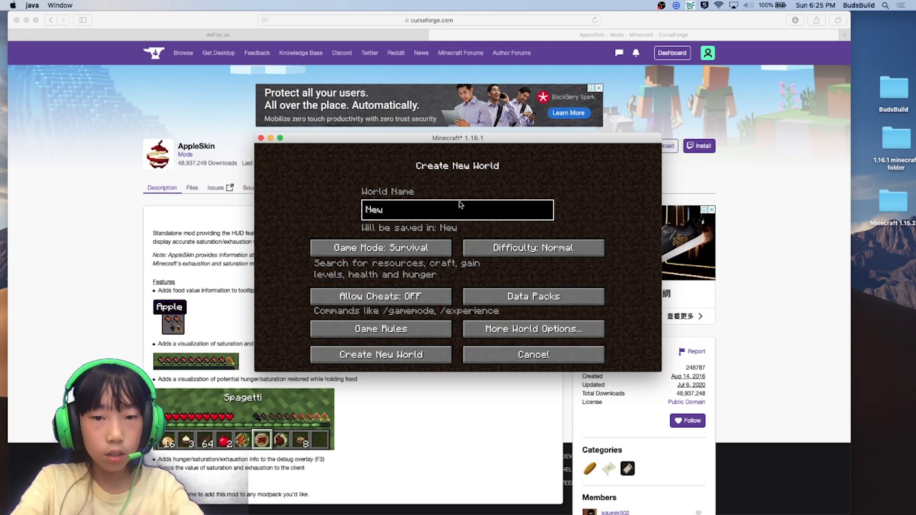
pyautogui.press('BackSpace')
pyautogui.write('Exzm')
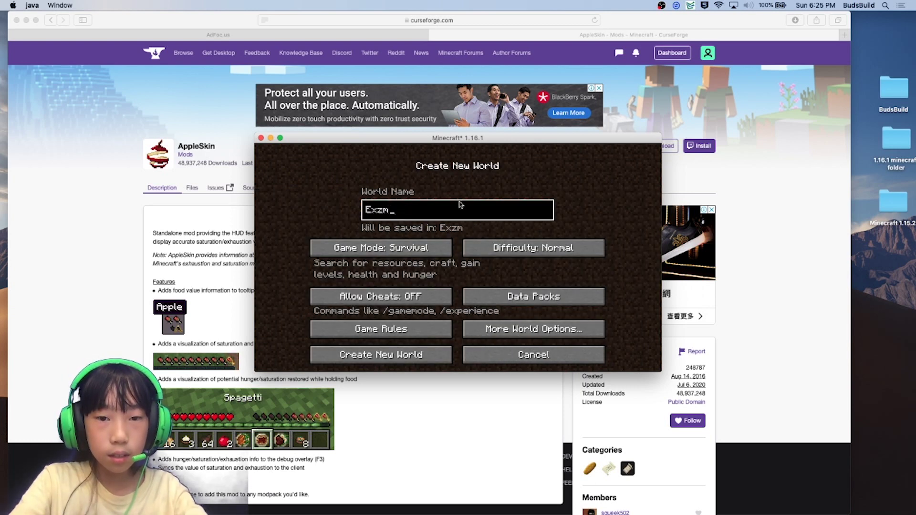
pyautogui.press('BackSpace')
pyautogui.press('BackSpace')
pyautogui.write('ple')
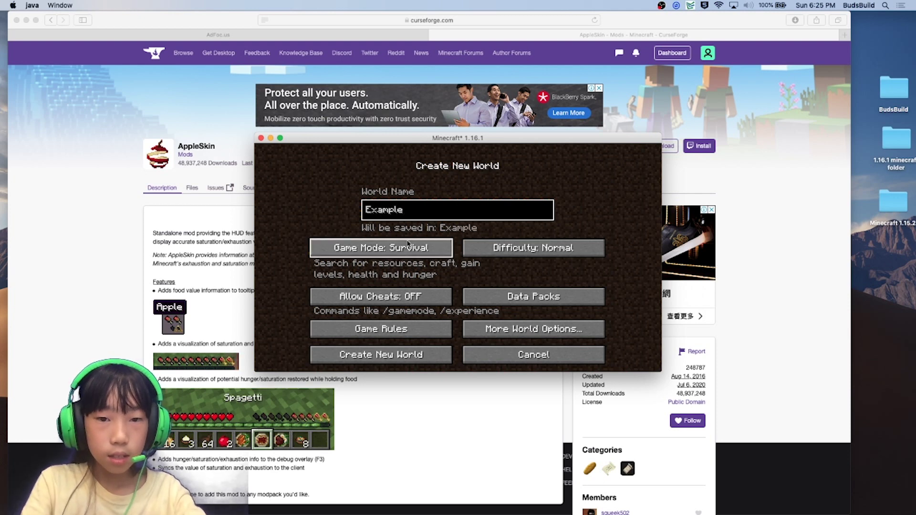
pyautogui.click(434, 252)
pyautogui.click(435, 253)
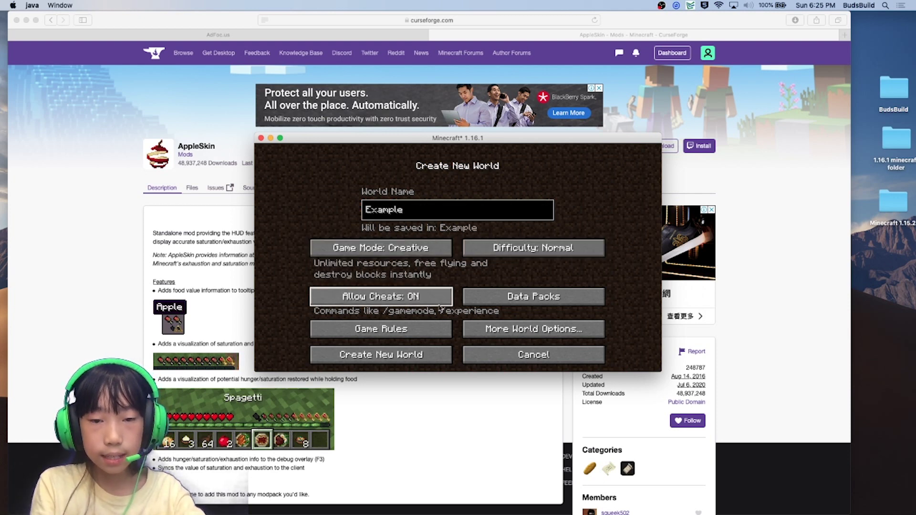
pyautogui.click(429, 357)
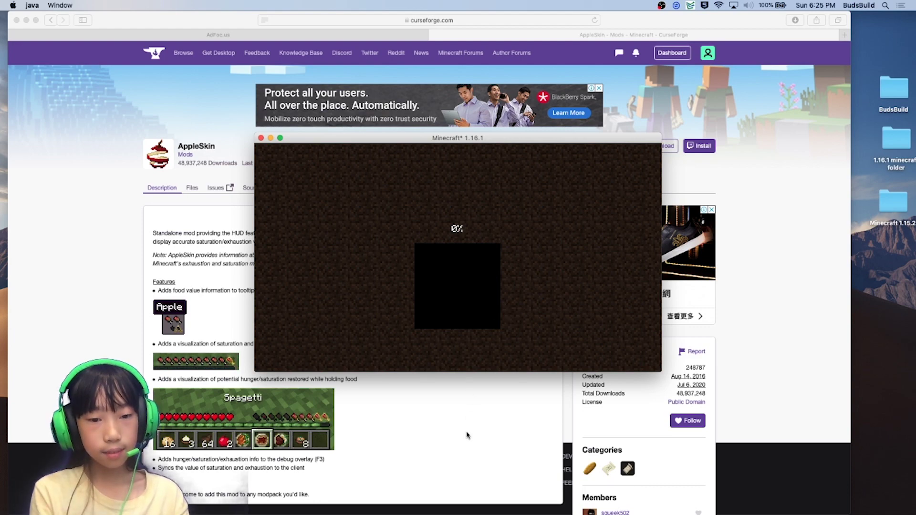
# Wait for the Example world to finish generating to 100% and spawn in.
pyautogui.scroll(-5, 467, 436)
pyautogui.scroll(5, 466, 435)
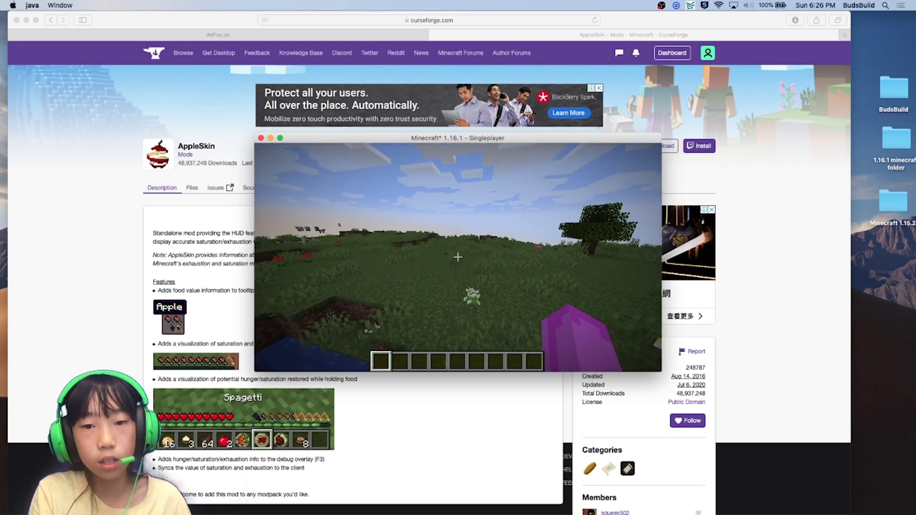
# Search the Creative inventory for 'apple' and place an Apple in the first hotbar slot.
pyautogui.press('e')
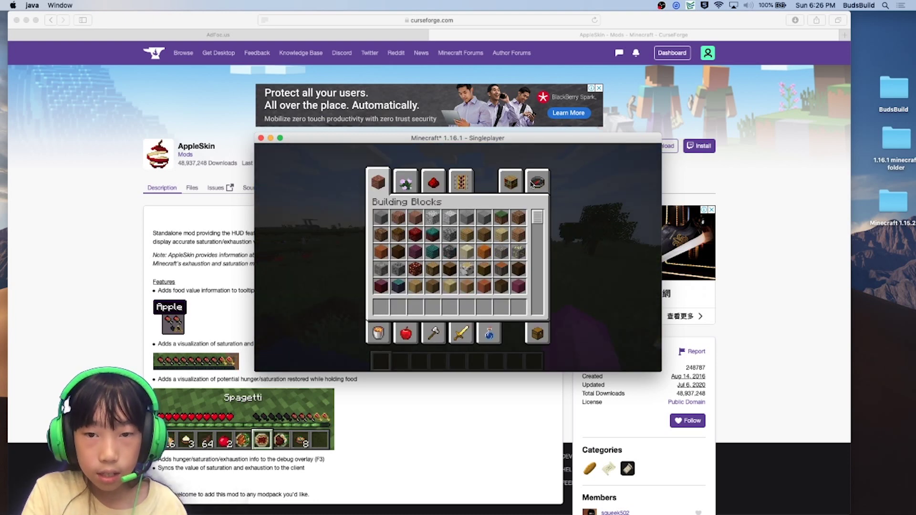
pyautogui.click(536, 183)
pyautogui.write('appl')
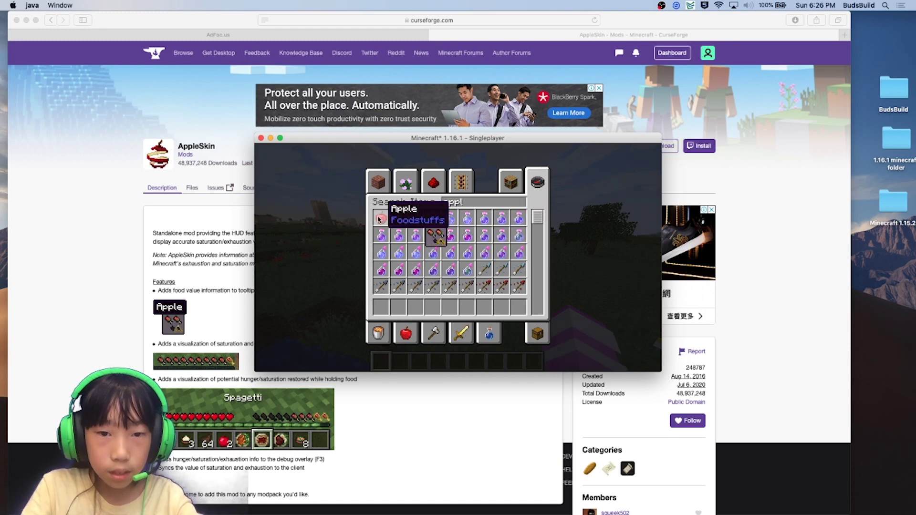
pyautogui.click(378, 219)
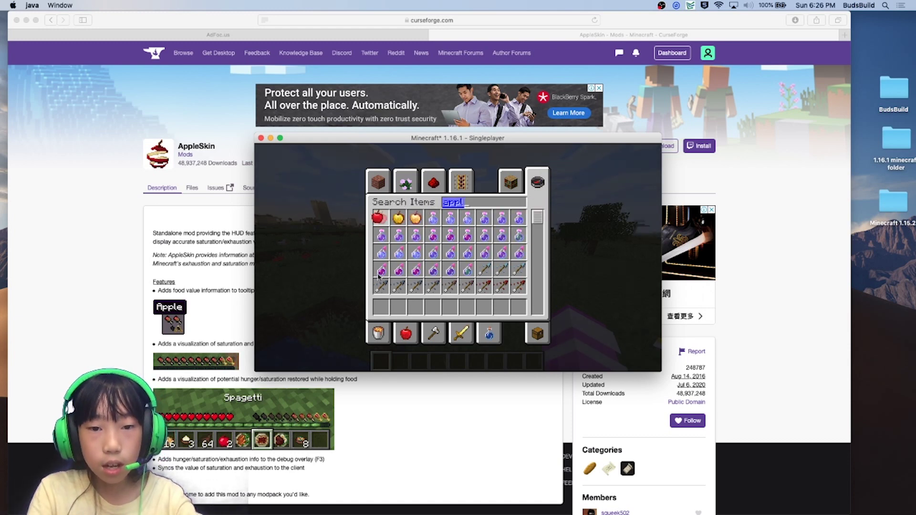
pyautogui.click(378, 307)
pyautogui.press('Escape')
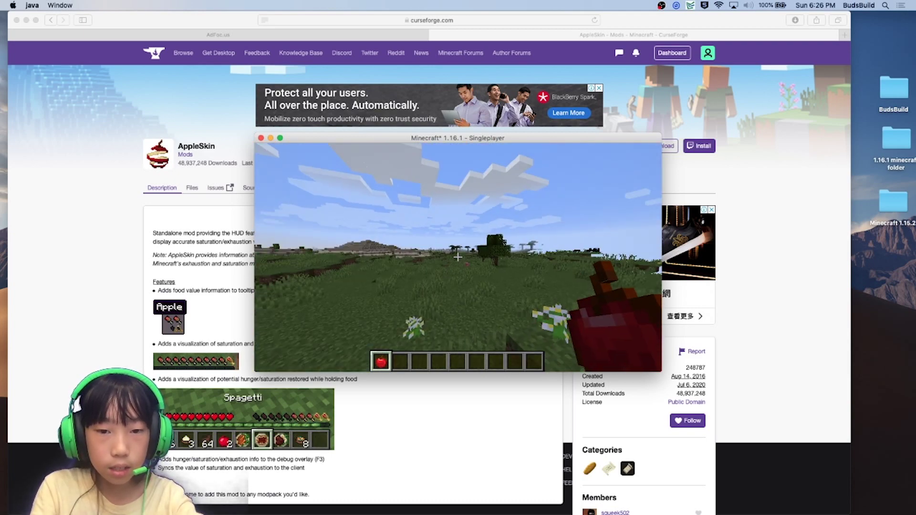
# Eat the held apple, then search 'apple' in the inventory again and close it.
pyautogui.rightClick(457, 256)
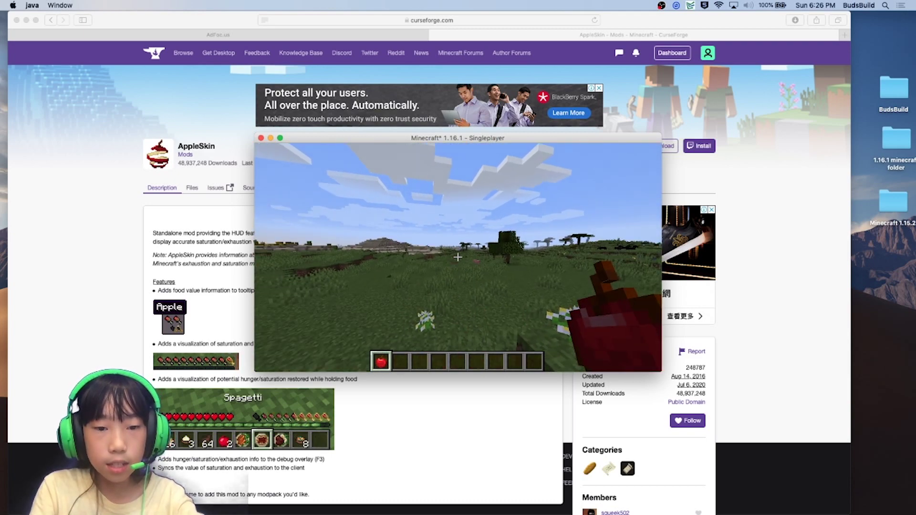
pyautogui.press('Escape')
pyautogui.click(467, 225)
pyautogui.write('eapple')
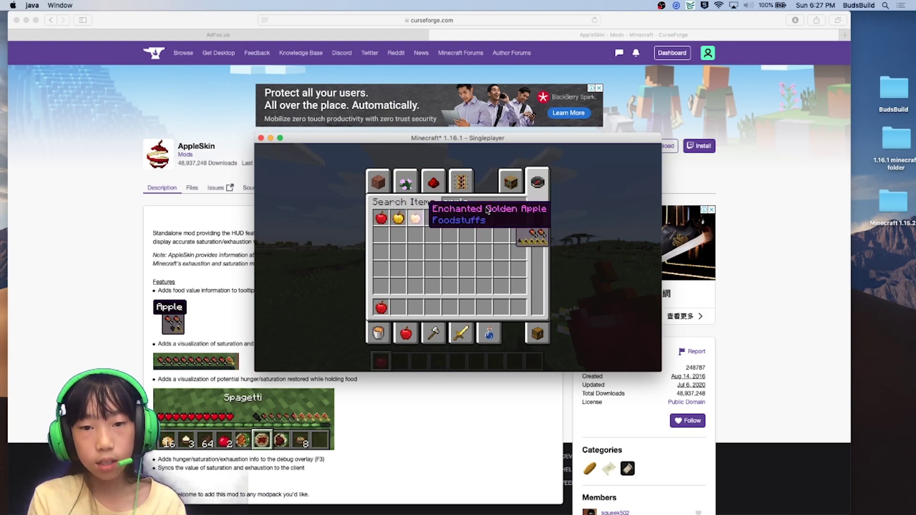
pyautogui.press('Escape')
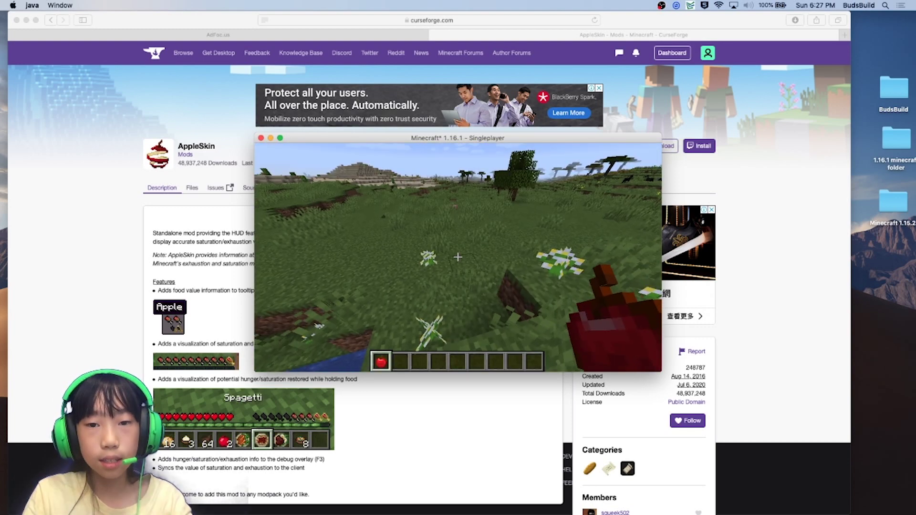
# Walk forward across the grassland, then pause at the Game Menu.
pyautogui.press('w')
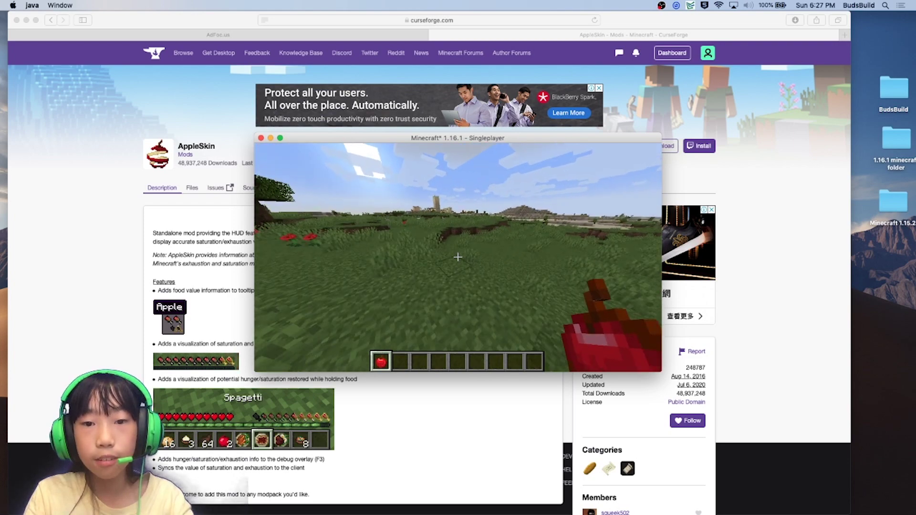
pyautogui.press('w')
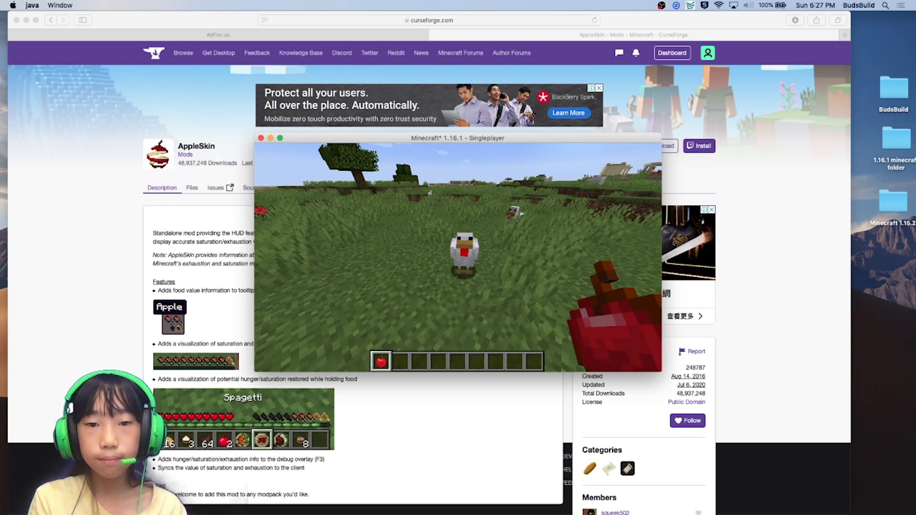
pyautogui.press('Escape')
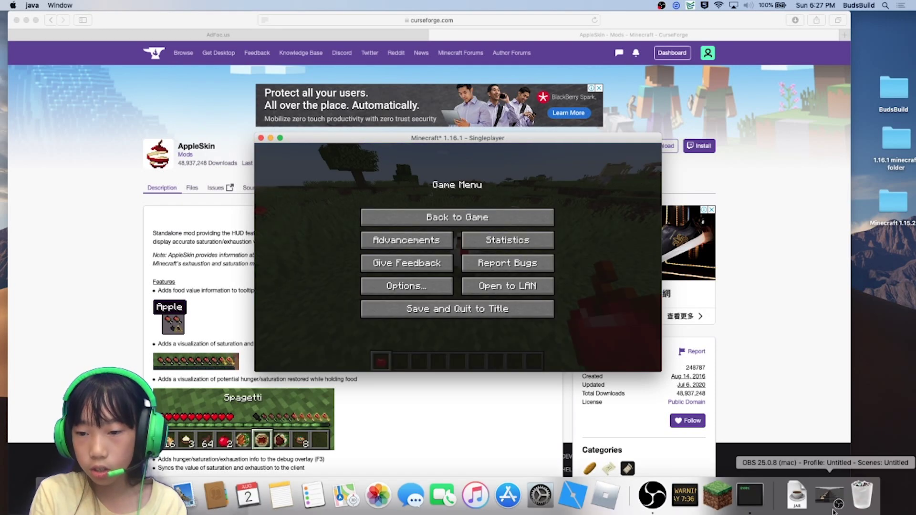